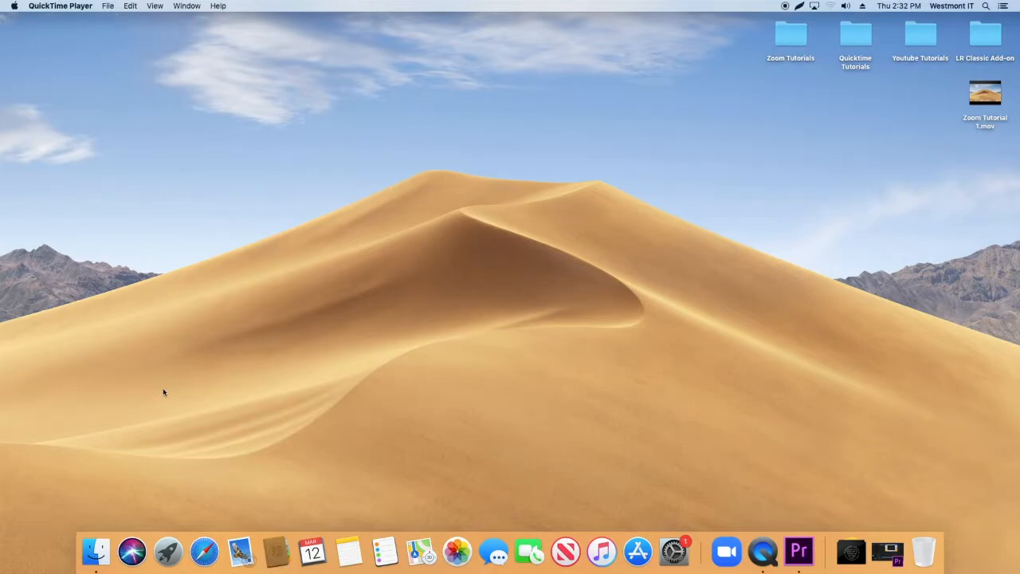
Launch Safari and load westmont.zoom.us.
click(204, 555)
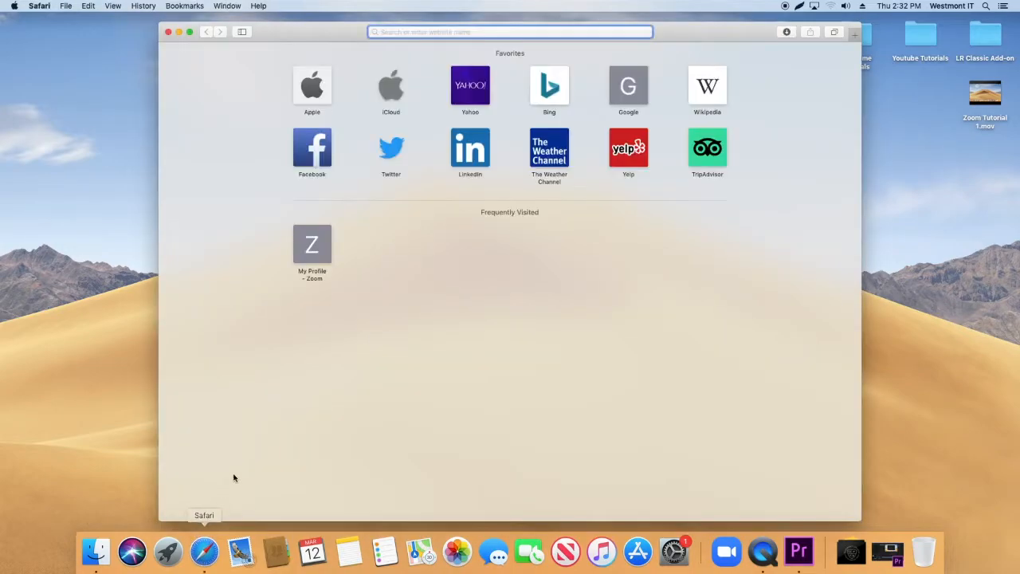
text(westmont.zo)
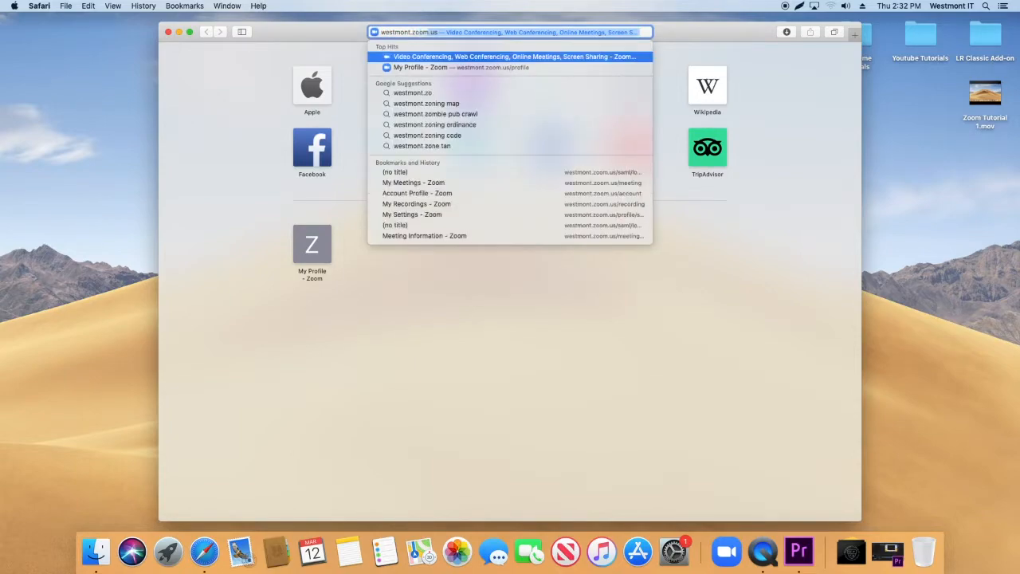
text(om.us)
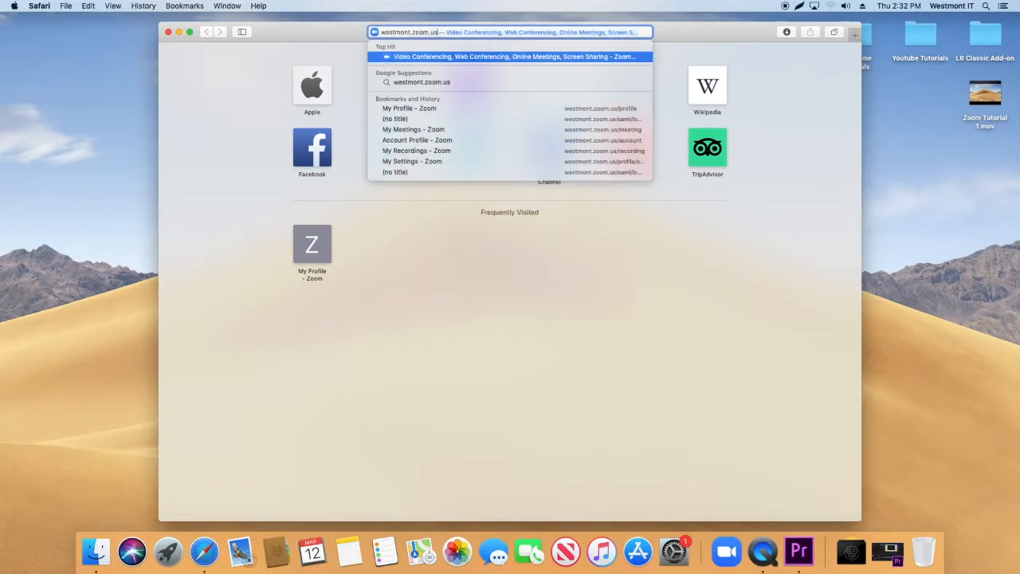
key(Return)
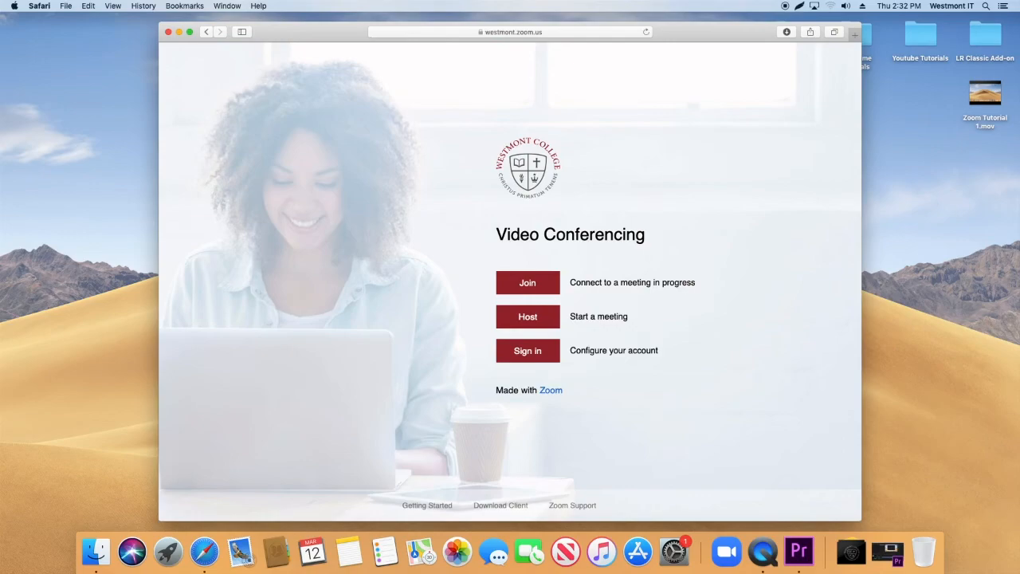
Sign in through the college login with the account's username and password, declining to save the password.
click(529, 352)
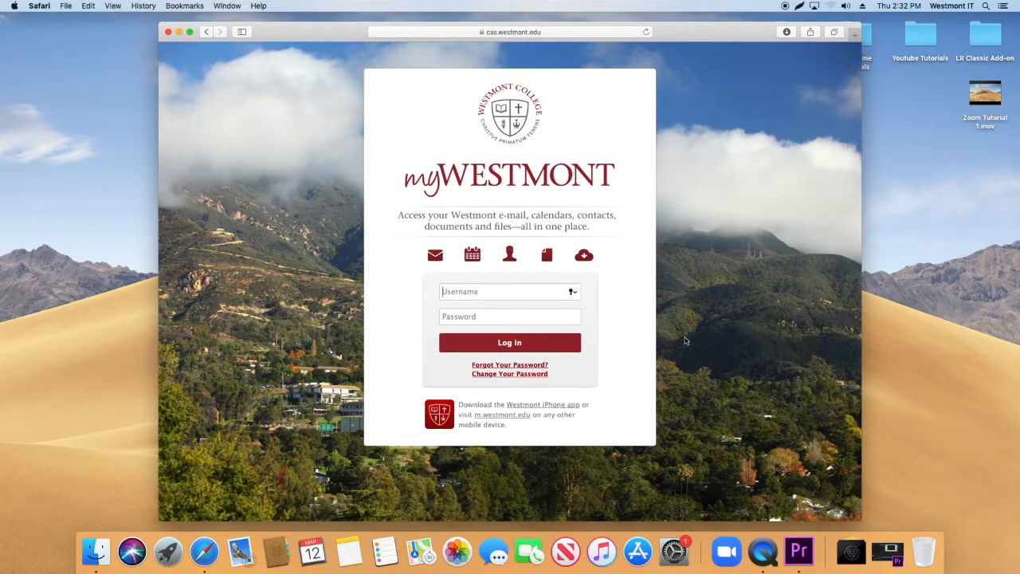
text(dwork)
key(Tab)
text(••••••••••••)
key(Return)
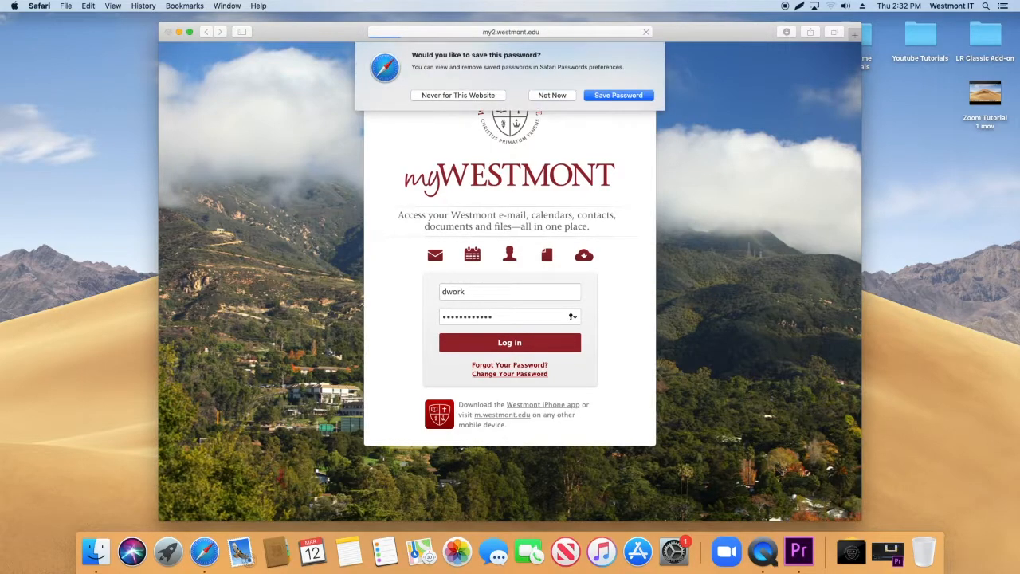
click(547, 94)
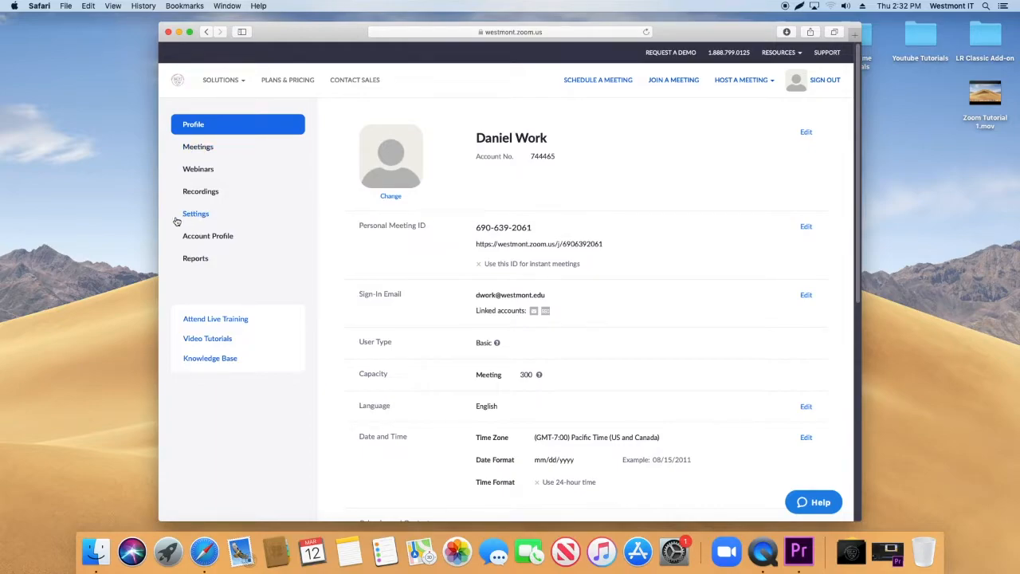
Go to the Meetings page in the left sidebar.
click(191, 148)
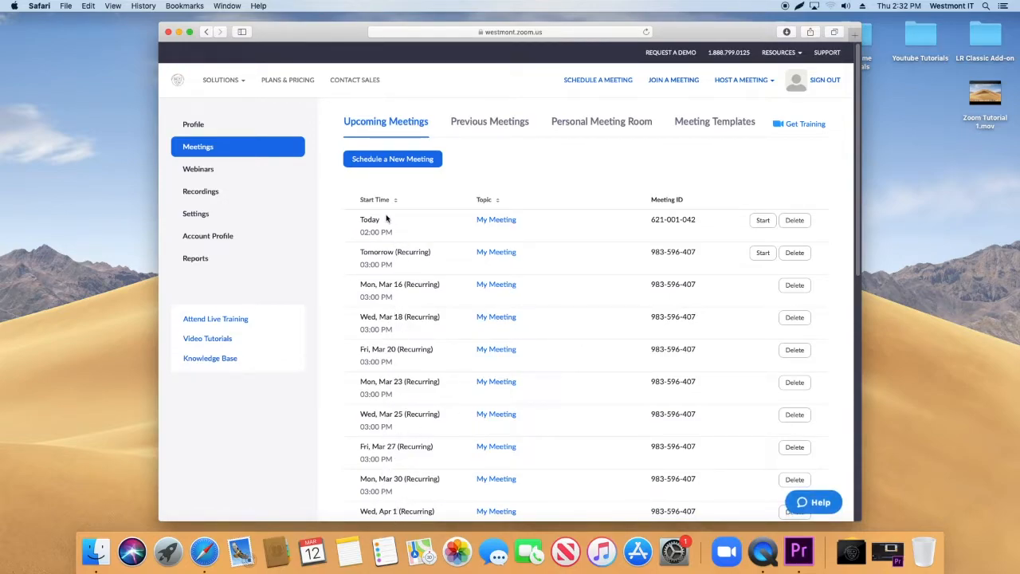
Start scheduling a new meeting, keeping the default topic 'My Meeting'.
click(415, 160)
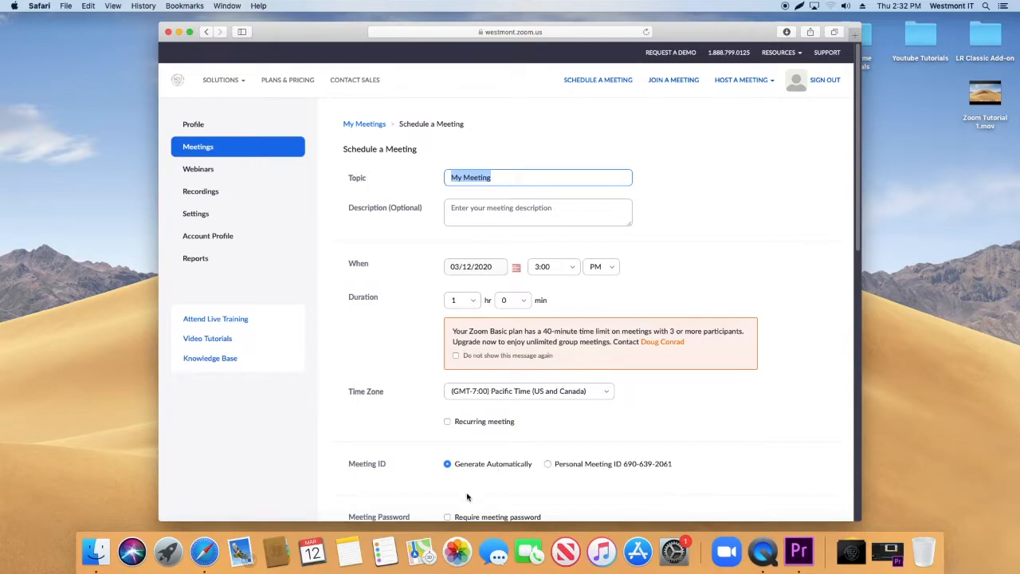
drag(349, 177, 371, 177)
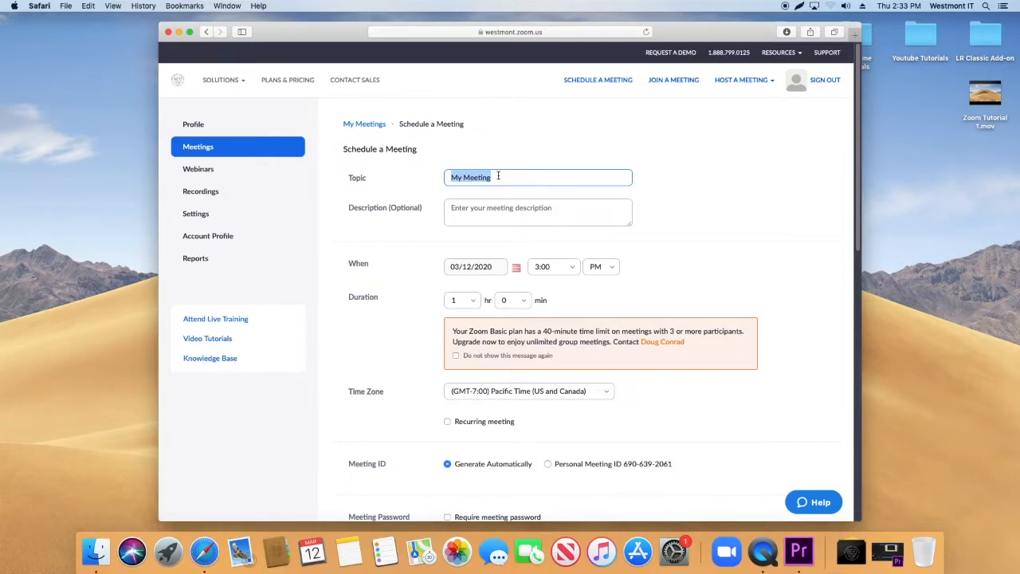
click(496, 176)
Pick March 16, 2020 on the calendar and change the start time from 3:00 to 3:15 PM.
click(516, 270)
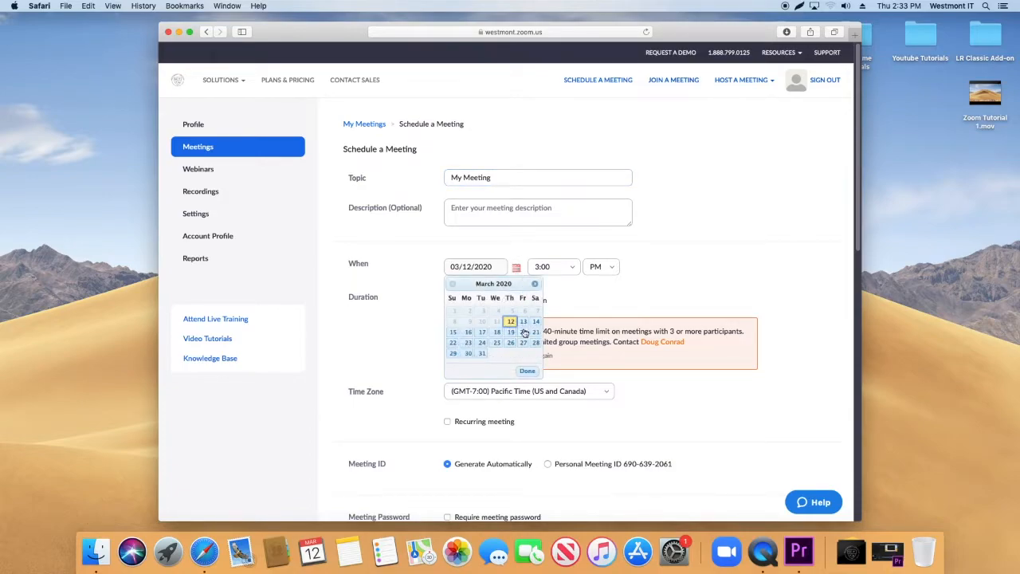
click(468, 332)
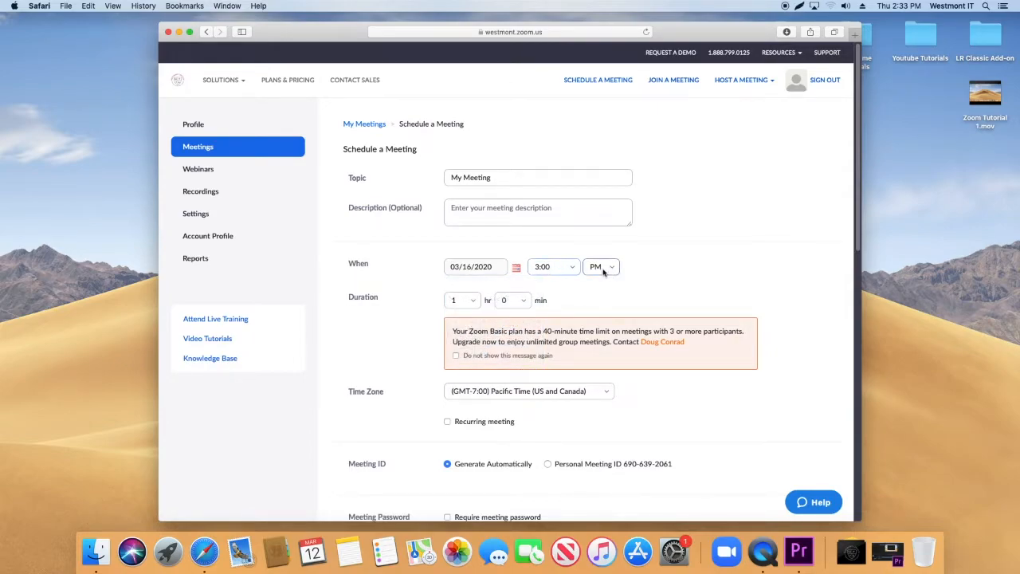
click(567, 269)
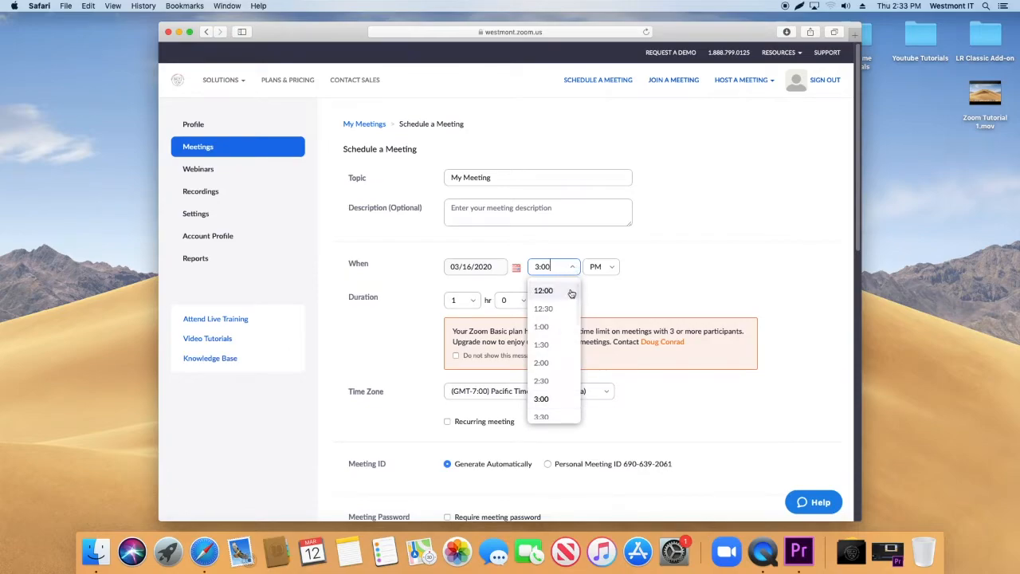
scroll(546, 362, down, 1)
click(598, 310)
click(553, 267)
key(BackSpace)
key(BackSpace)
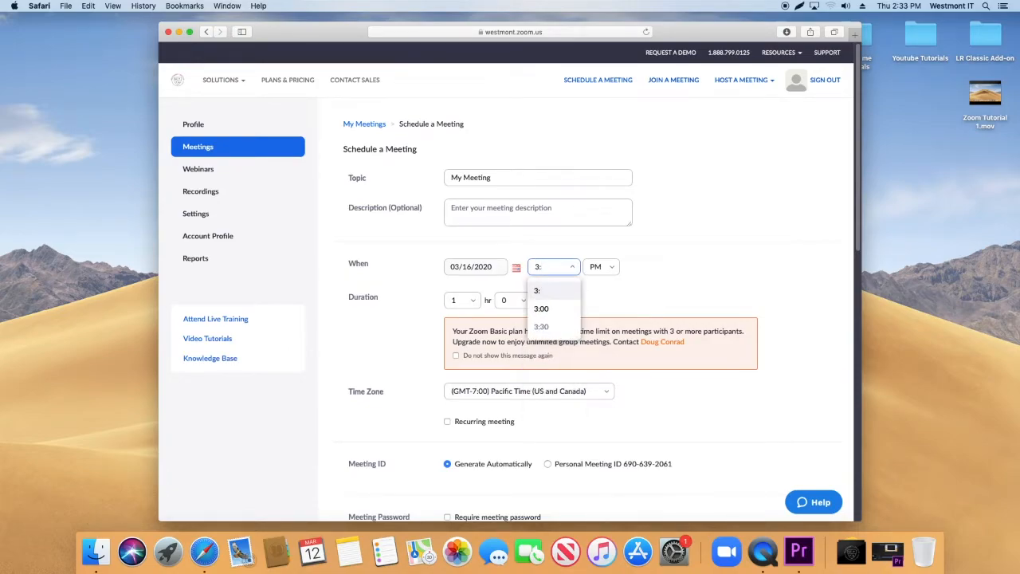
text(15)
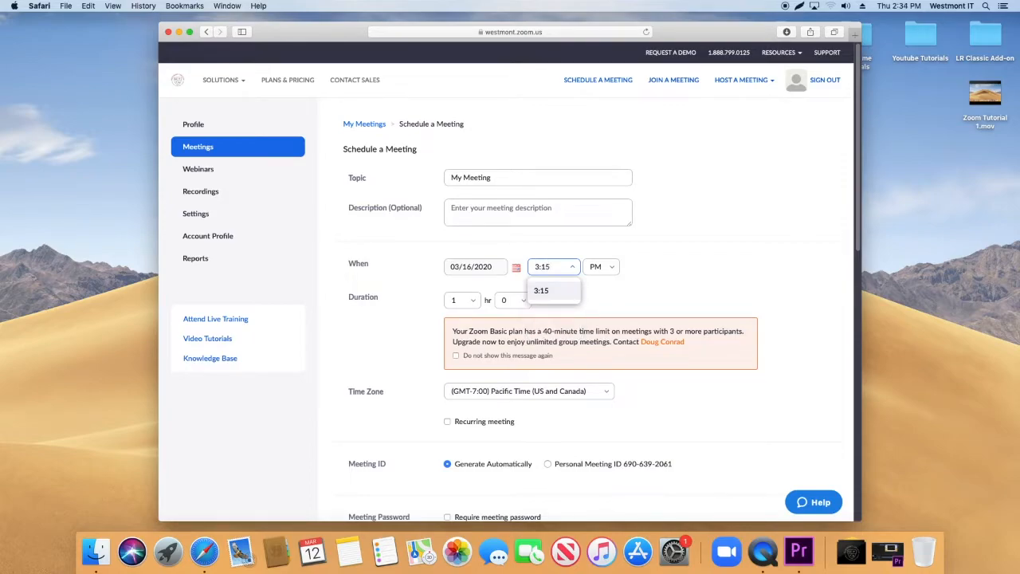
key(Return)
click(573, 268)
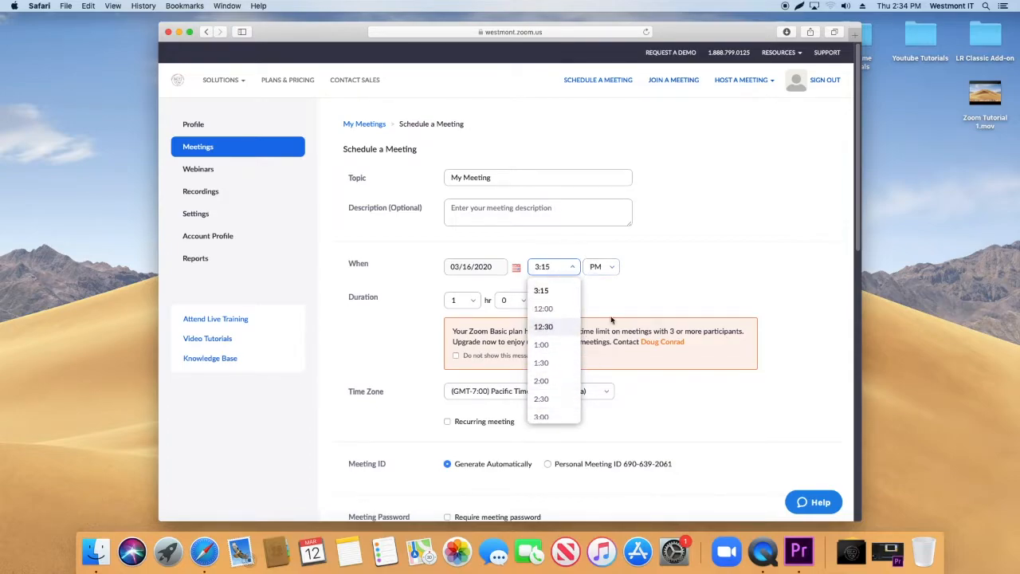
click(653, 293)
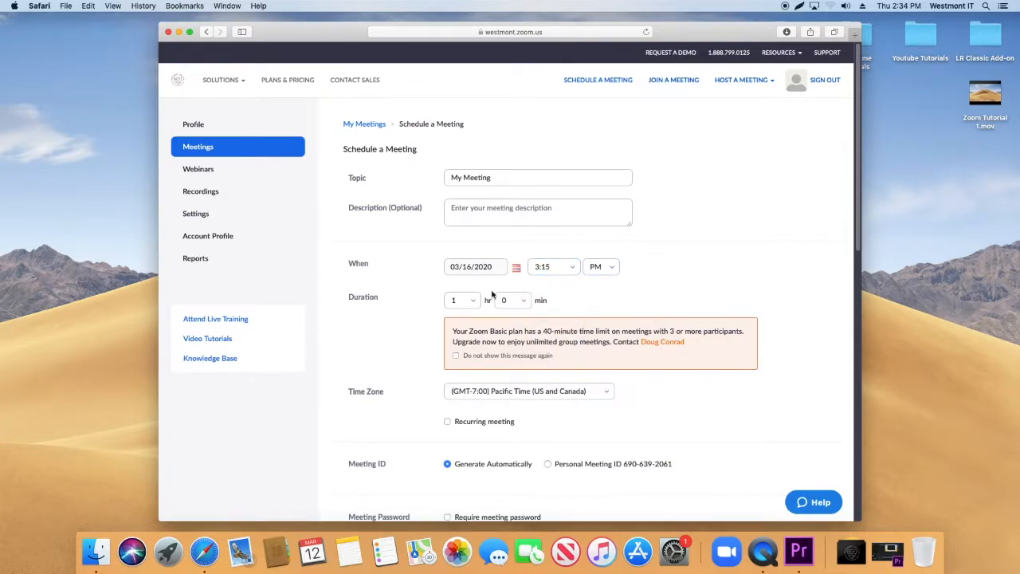
drag(453, 330, 616, 354)
click(613, 355)
click(455, 356)
click(473, 302)
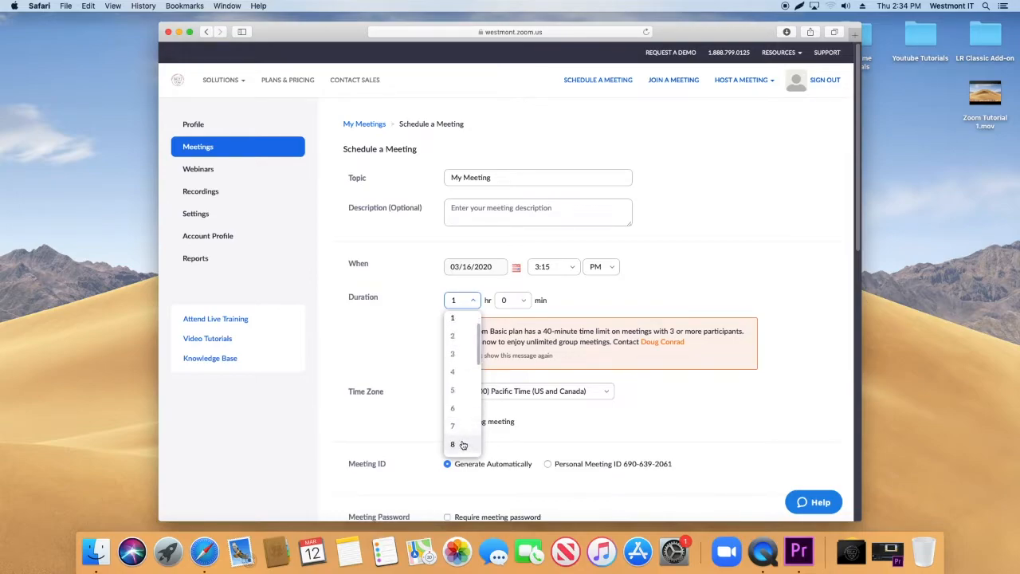
click(453, 341)
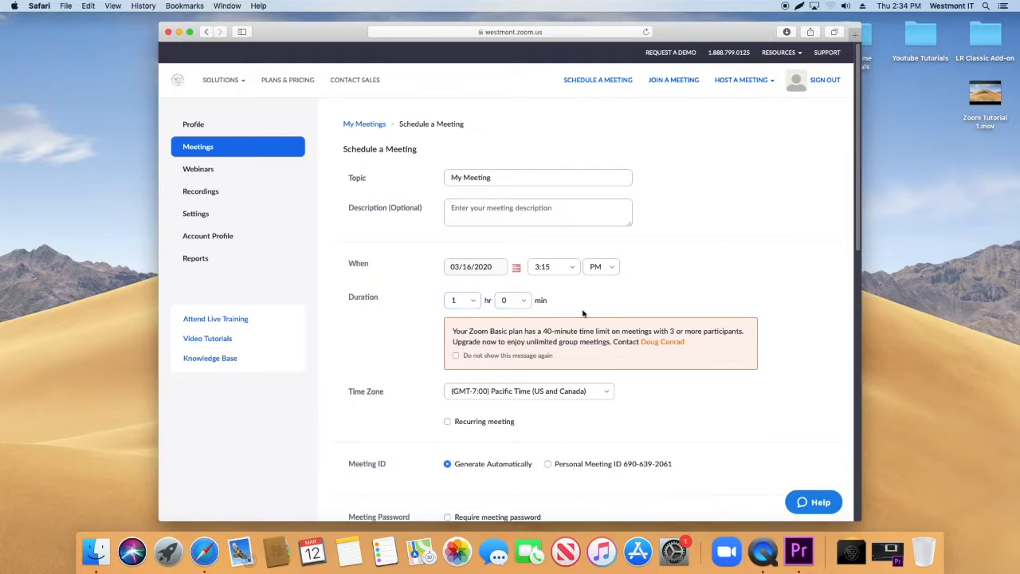
scroll(638, 400, down, 2)
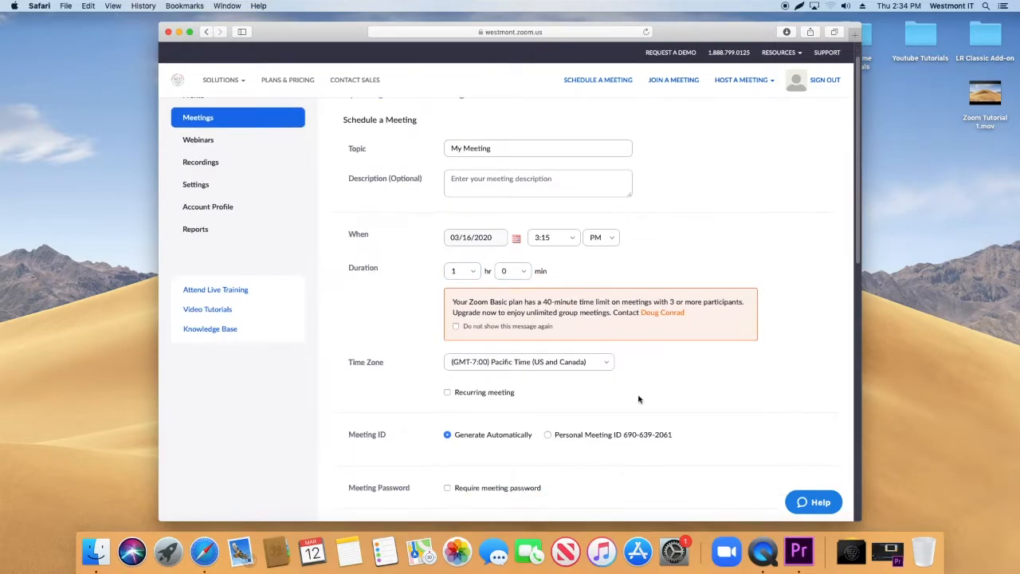
click(609, 365)
click(609, 365)
scroll(593, 399, down, 1)
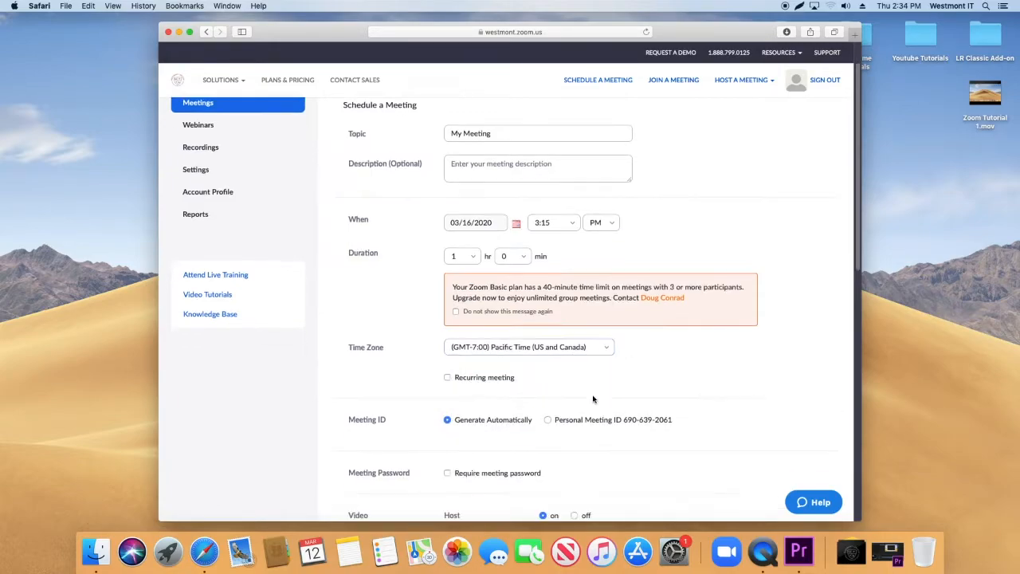
scroll(563, 374, up, 2)
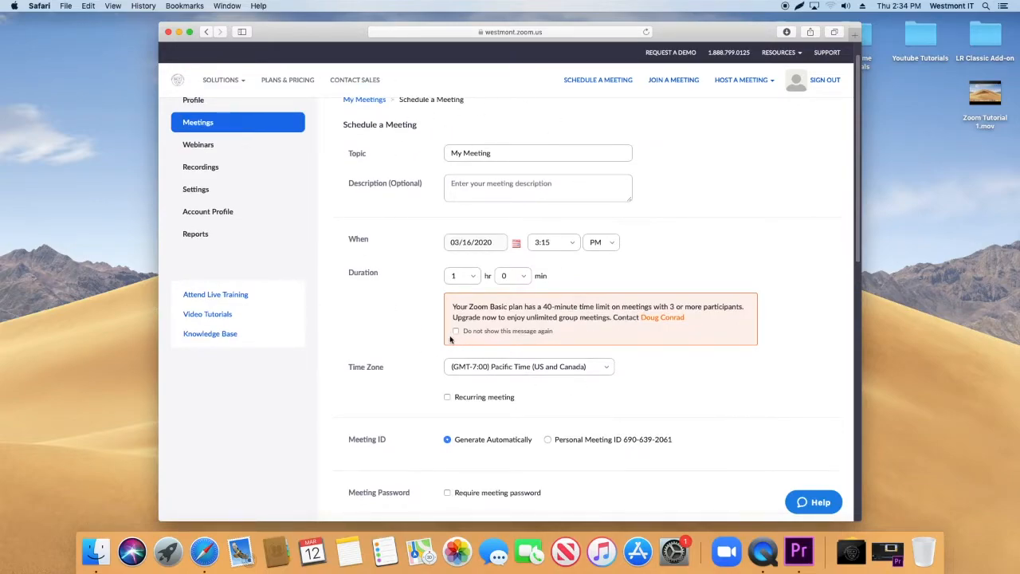
Make the meeting recurring, repeating weekly every 1 week.
click(447, 398)
scroll(605, 398, down, 2)
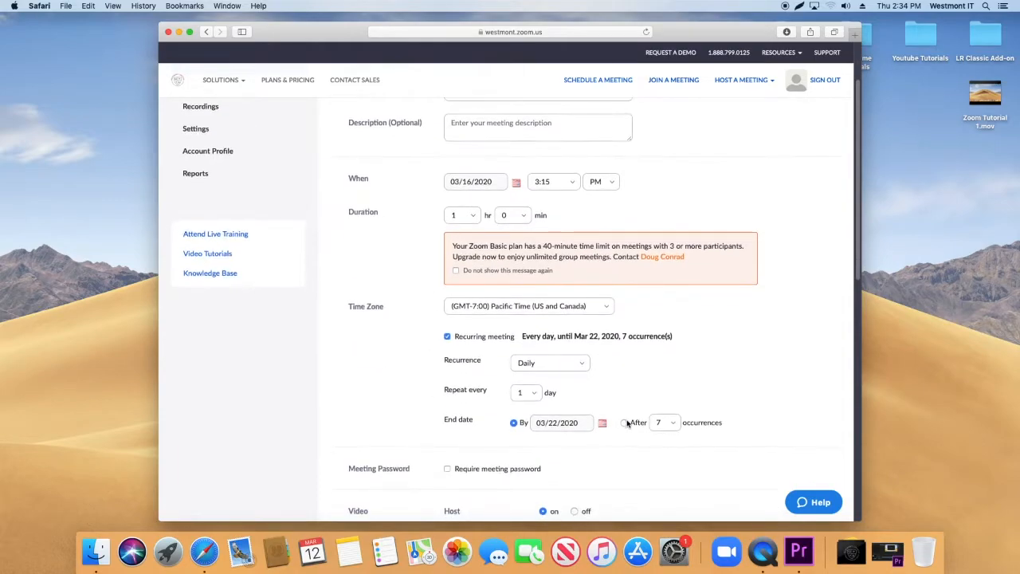
click(584, 367)
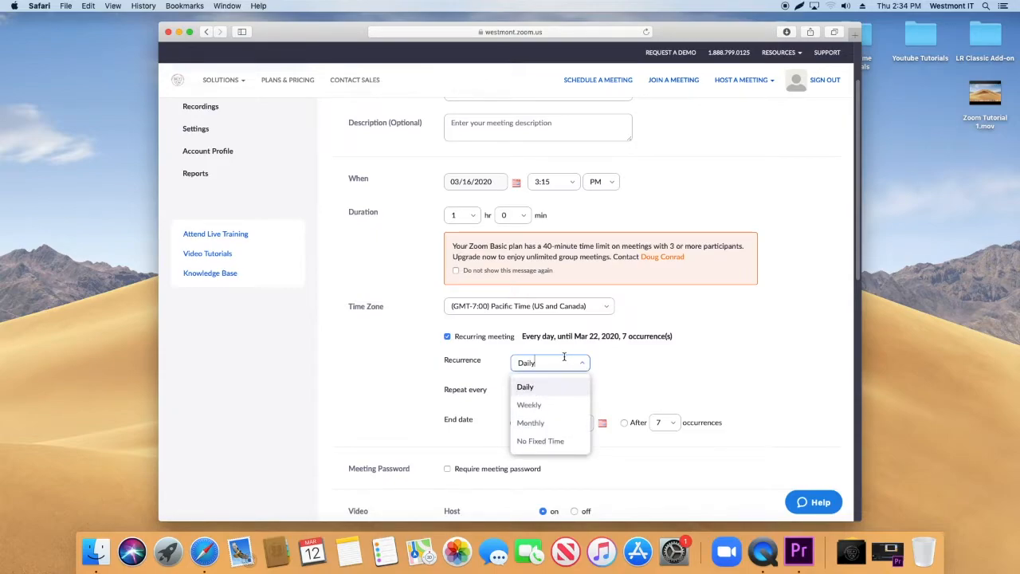
click(529, 406)
click(536, 395)
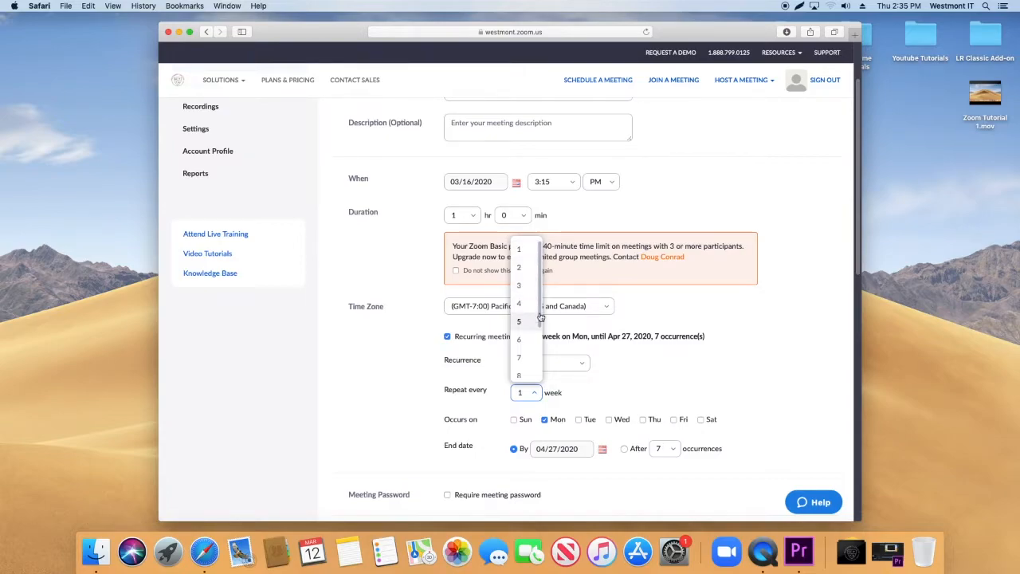
click(642, 344)
Add Wednesday and Friday to the meeting days and end the series on 04/13/2020.
scroll(645, 351, down, 1)
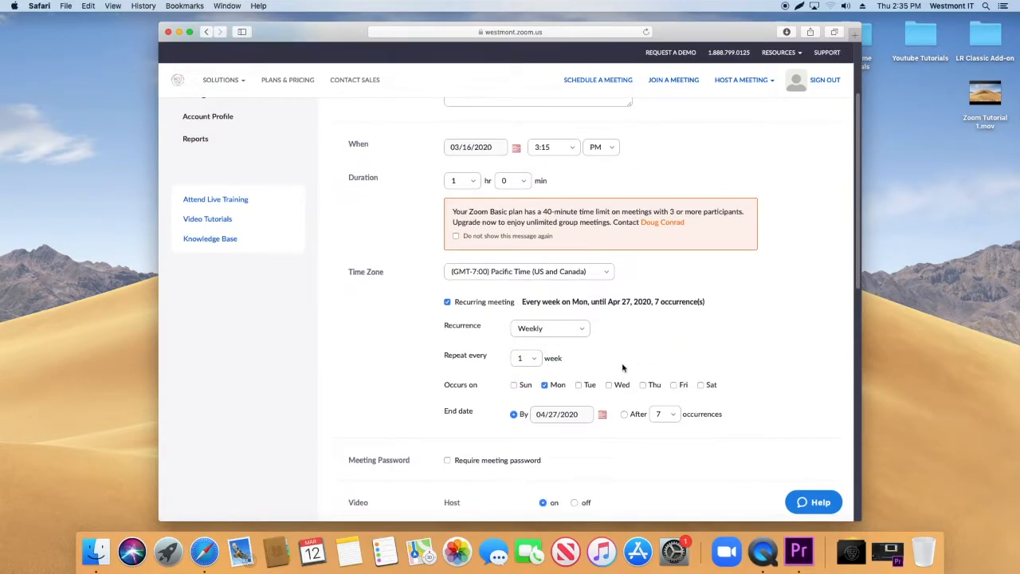
click(608, 385)
click(676, 386)
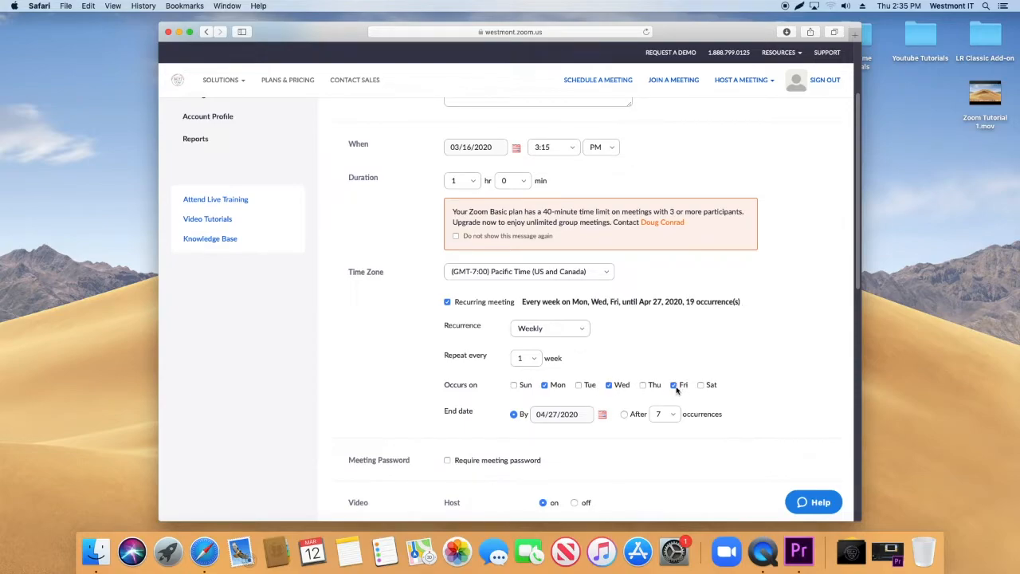
click(604, 418)
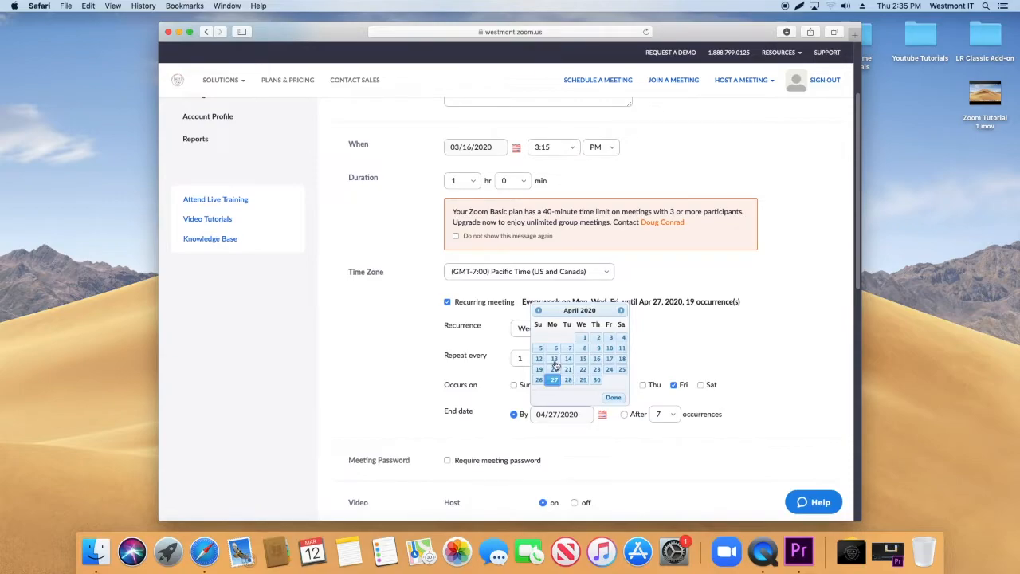
click(554, 359)
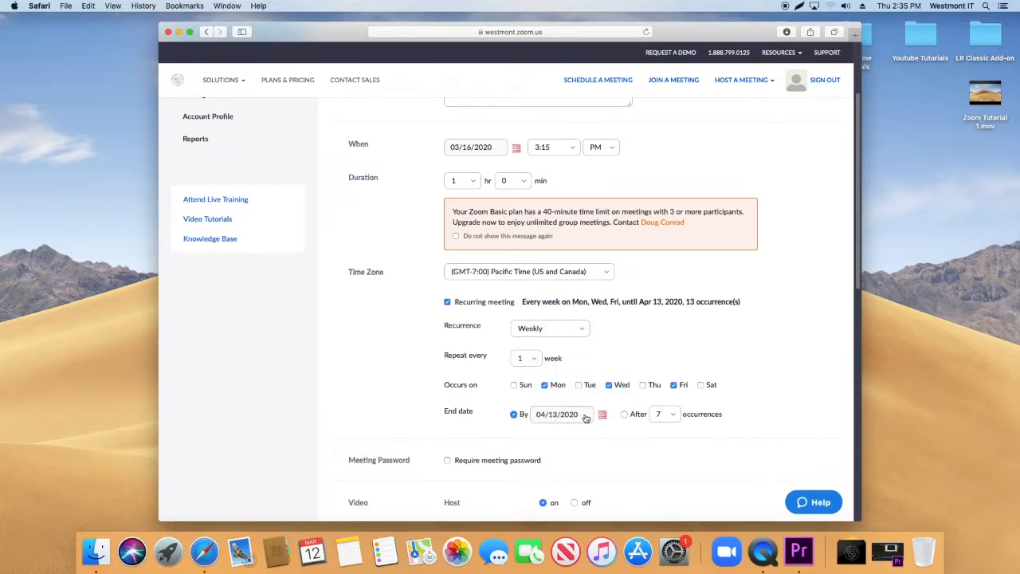
scroll(589, 419, down, 5)
scroll(600, 413, down, 2)
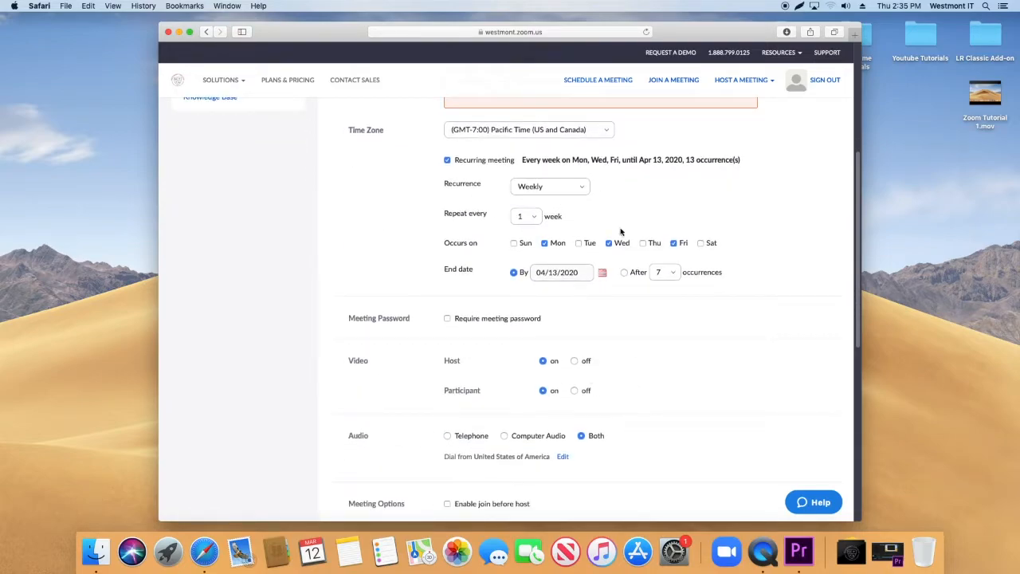
scroll(562, 310, down, 3)
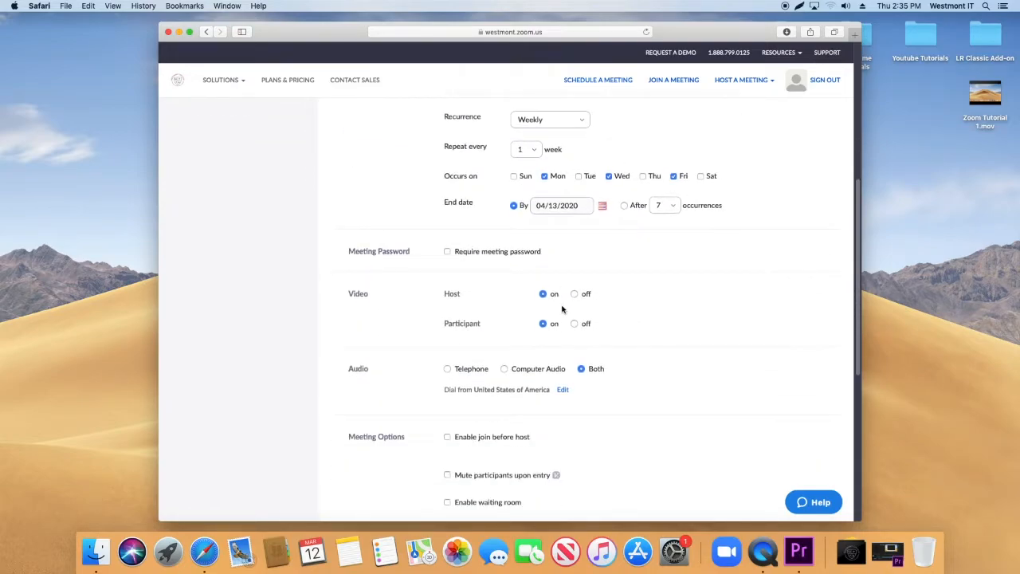
click(448, 251)
click(447, 251)
scroll(489, 270, down, 3)
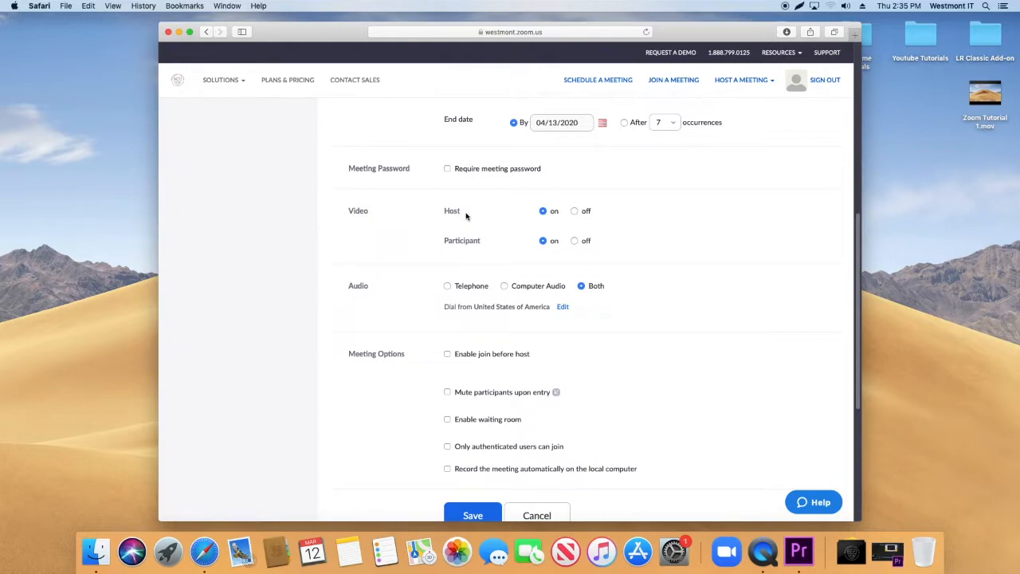
Under Meeting Options, tick Enable join before host, Mute participants upon entry, and Only authenticated users can join.
mouse_move(502, 215)
scroll(585, 337, down, 2)
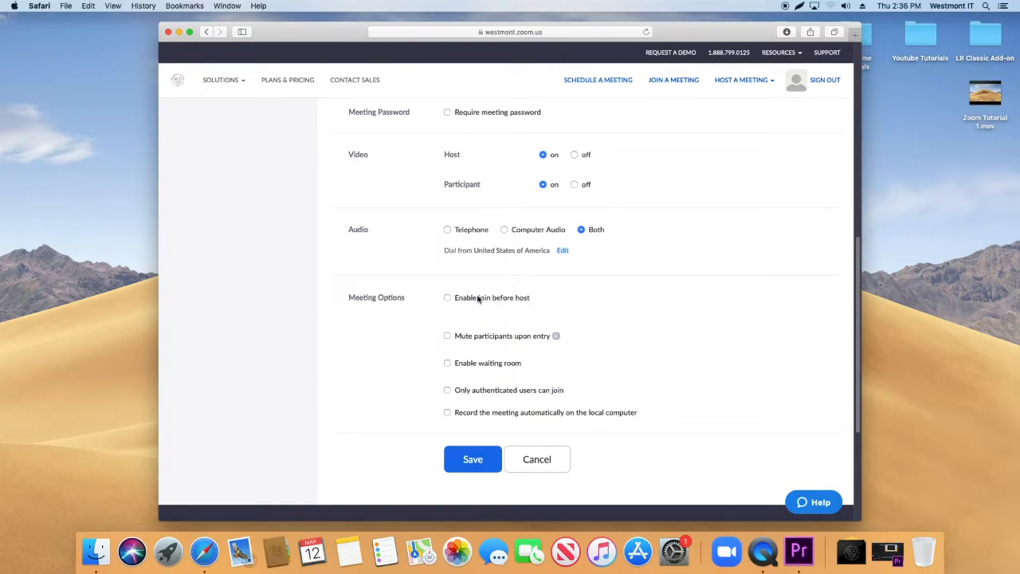
click(447, 298)
click(447, 336)
click(447, 391)
Save the meeting and select the join URL on its Manage 'My Meeting' page.
click(477, 462)
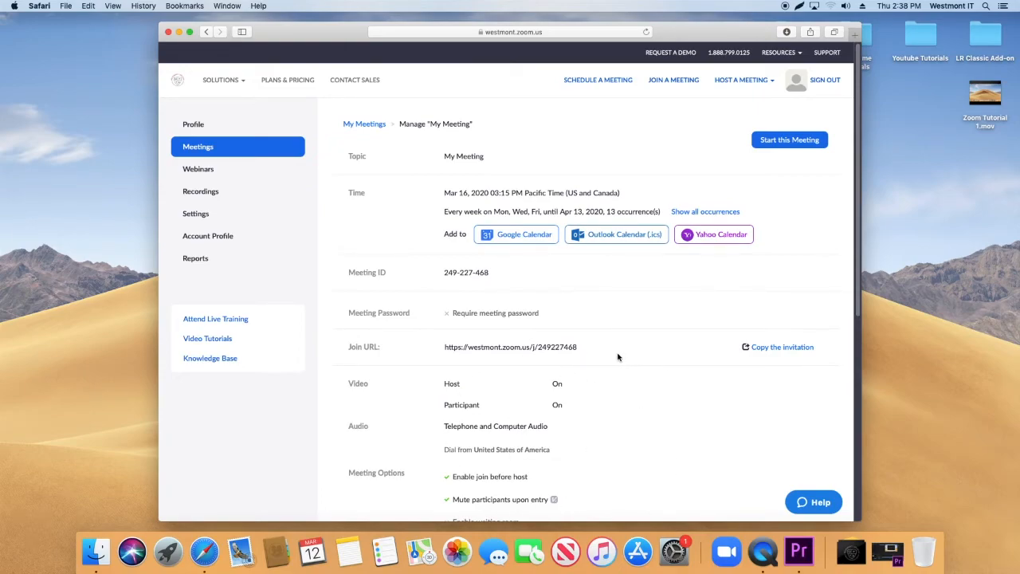
drag(344, 348, 820, 347)
click(582, 354)
mouse_move(581, 347)
mouse_down()
mouse_move(478, 347)
mouse_move(577, 348)
mouse_up()
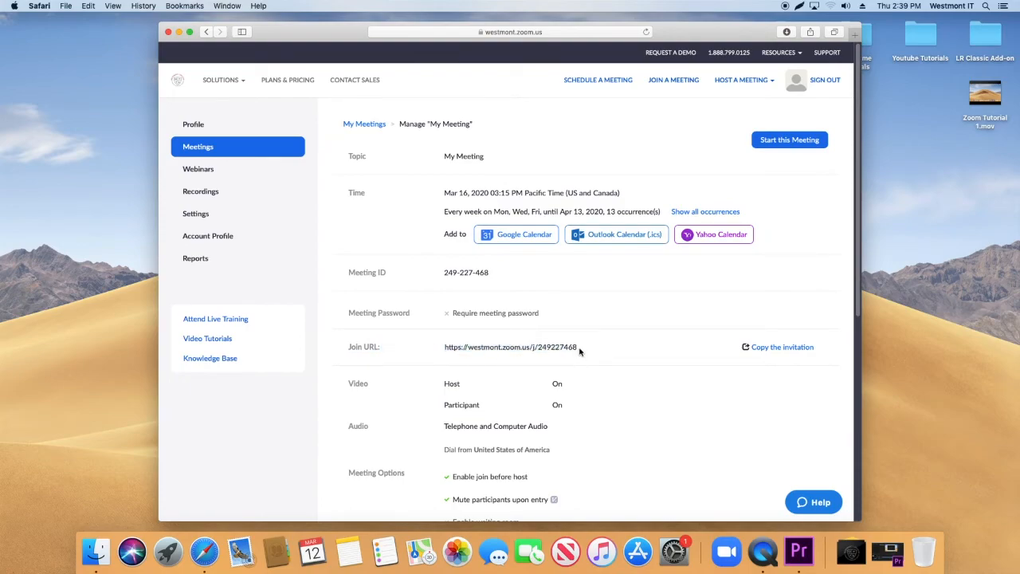